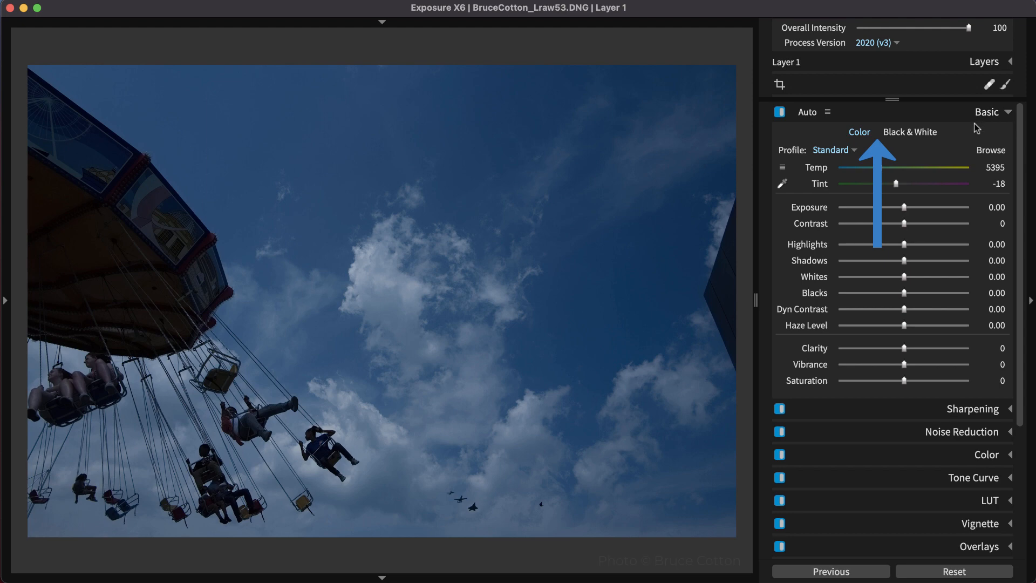
# Try the Black & White treatment on the photo and return it to Color.
pyautogui.click(936, 132)
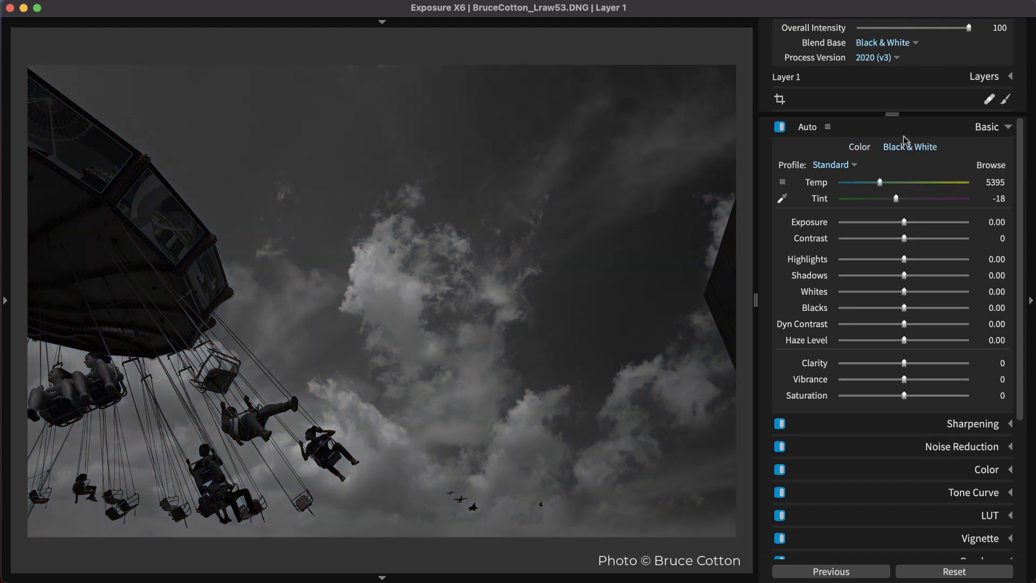
pyautogui.click(859, 147)
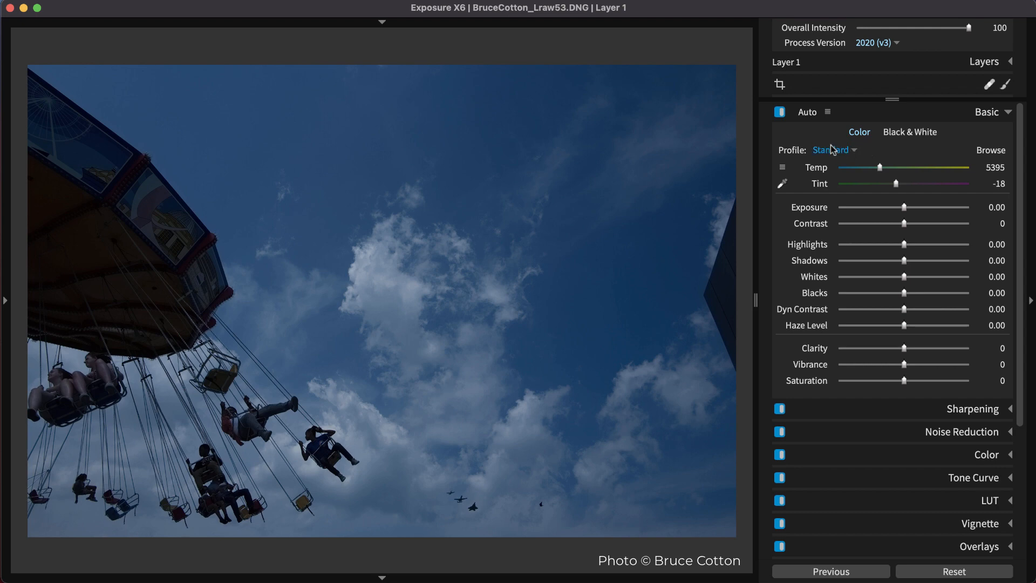
# Auto-adjust the photo, exclude Dynamic Contrast and White Balance from the auto settings, and reapply the automatic adjustment.
pyautogui.click(809, 114)
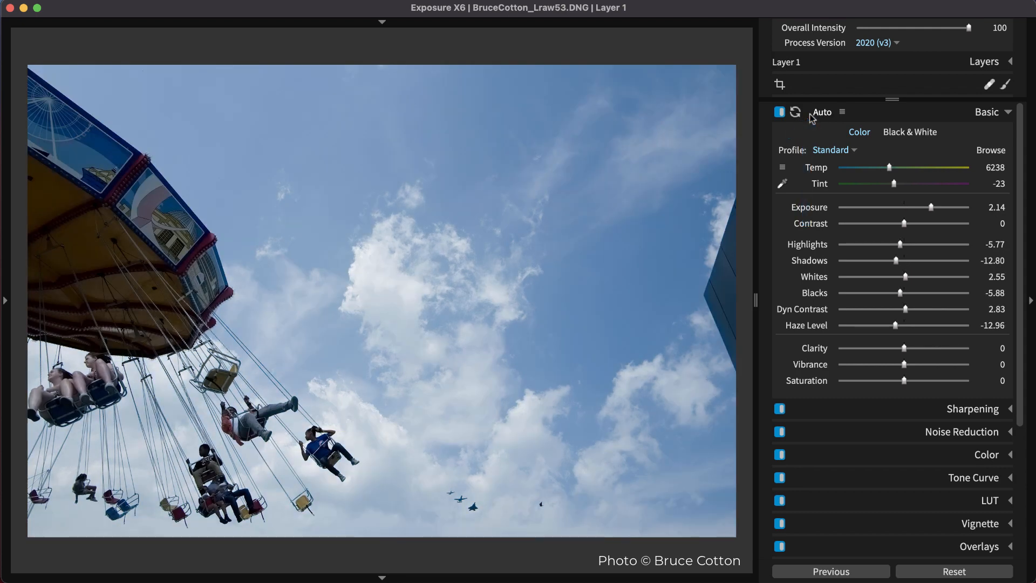
pyautogui.click(843, 112)
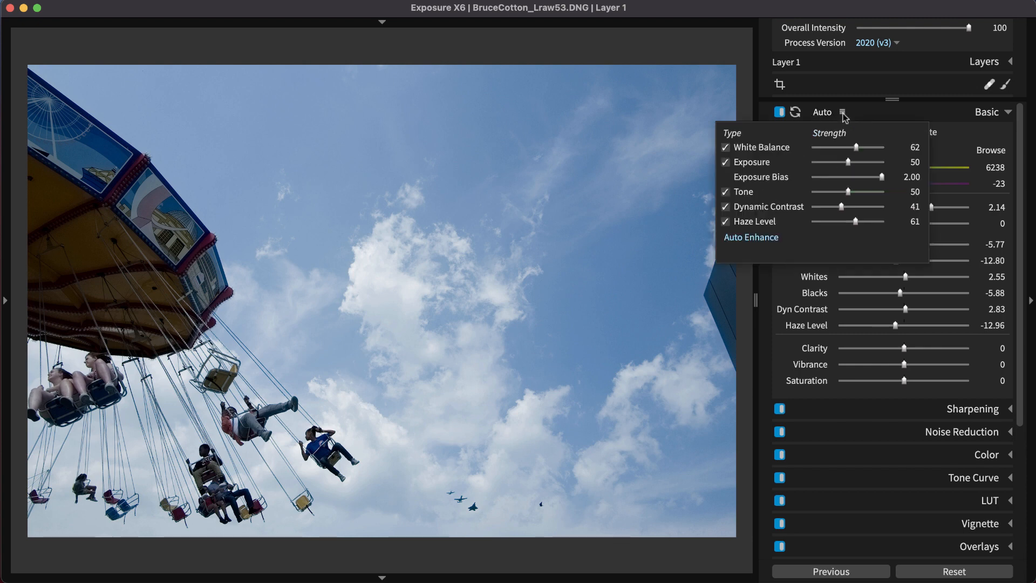
pyautogui.click(726, 207)
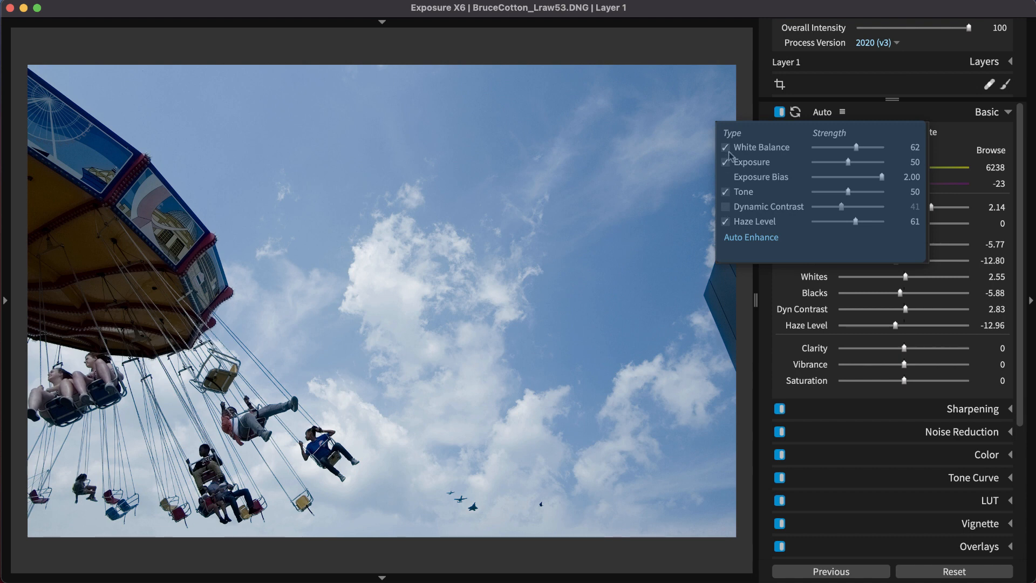
pyautogui.click(726, 147)
pyautogui.click(852, 114)
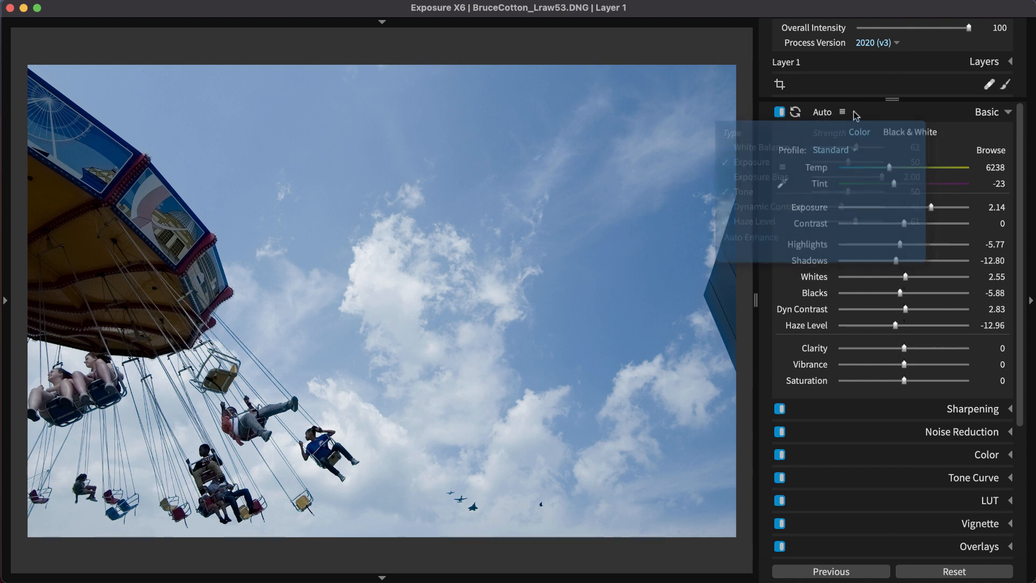
pyautogui.click(830, 114)
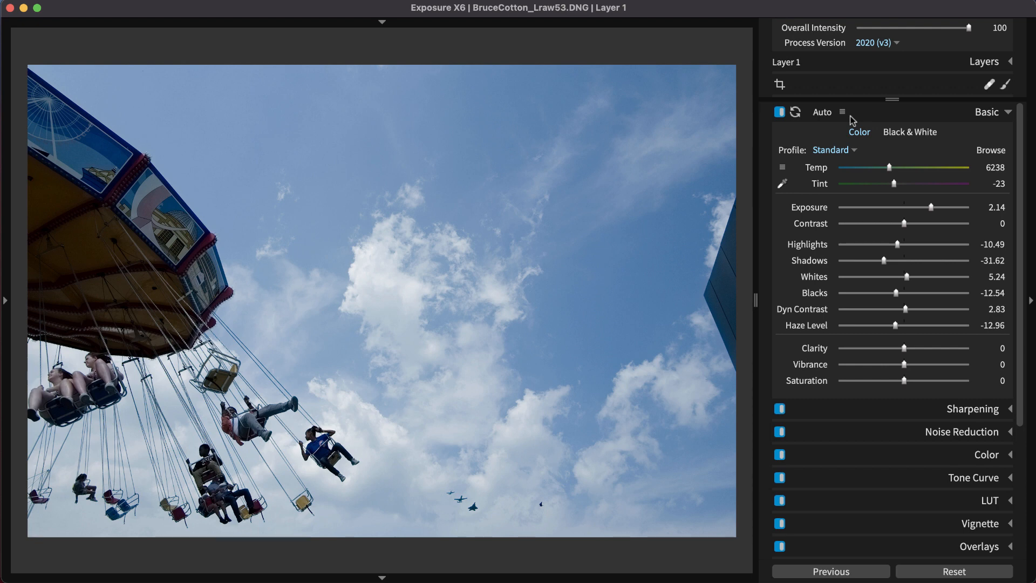
# Nudge the white balance temperature cooler and warmer in small increments, ending at 6538.
pyautogui.press('-')
pyautogui.press('-')
pyautogui.press('-')
pyautogui.press('=')
pyautogui.press('=')
pyautogui.press('=')
pyautogui.press('=')
pyautogui.press('=')
pyautogui.press('=')
pyautogui.click(229, 0)
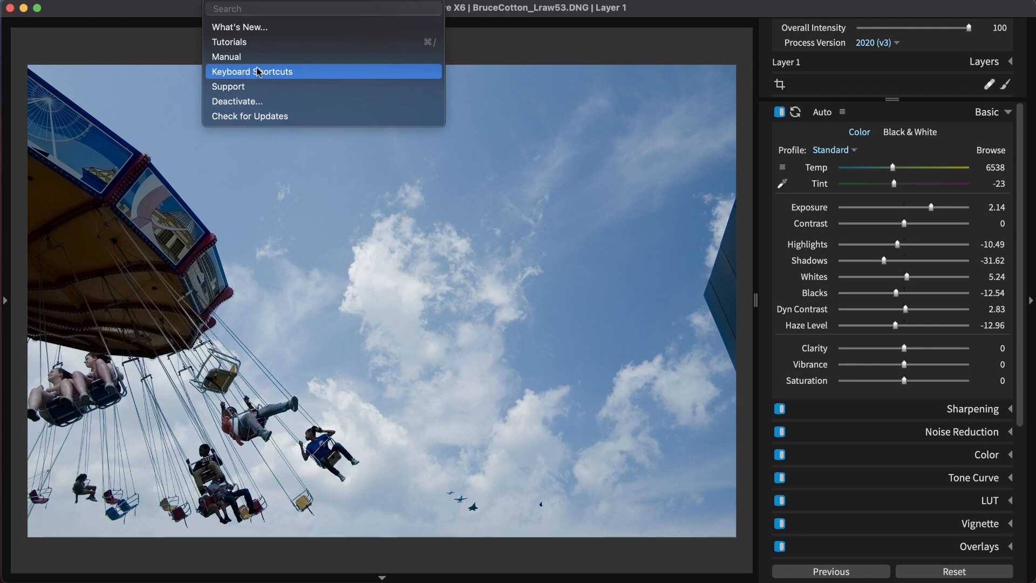
pyautogui.click(658, 11)
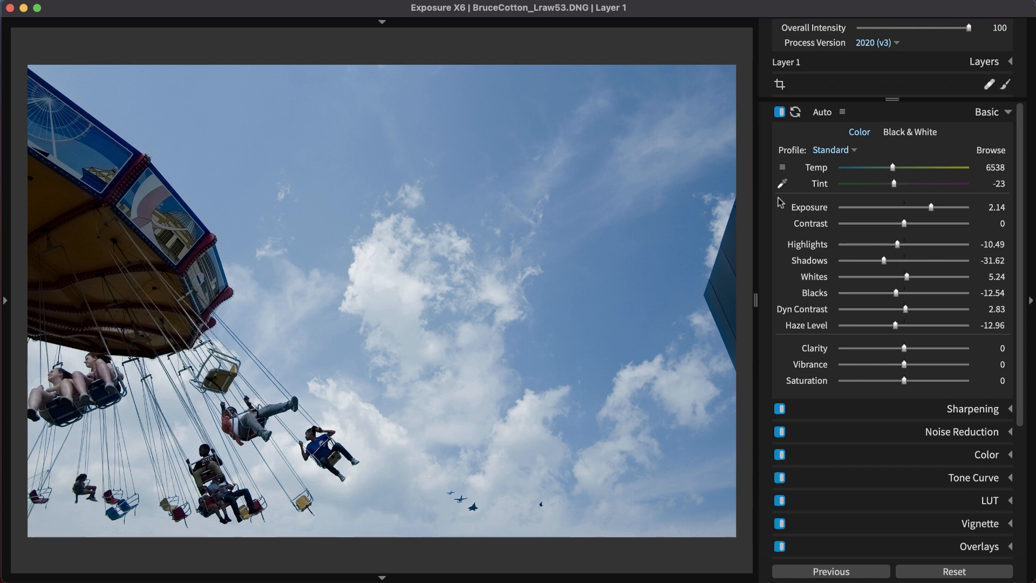
pyautogui.click(783, 168)
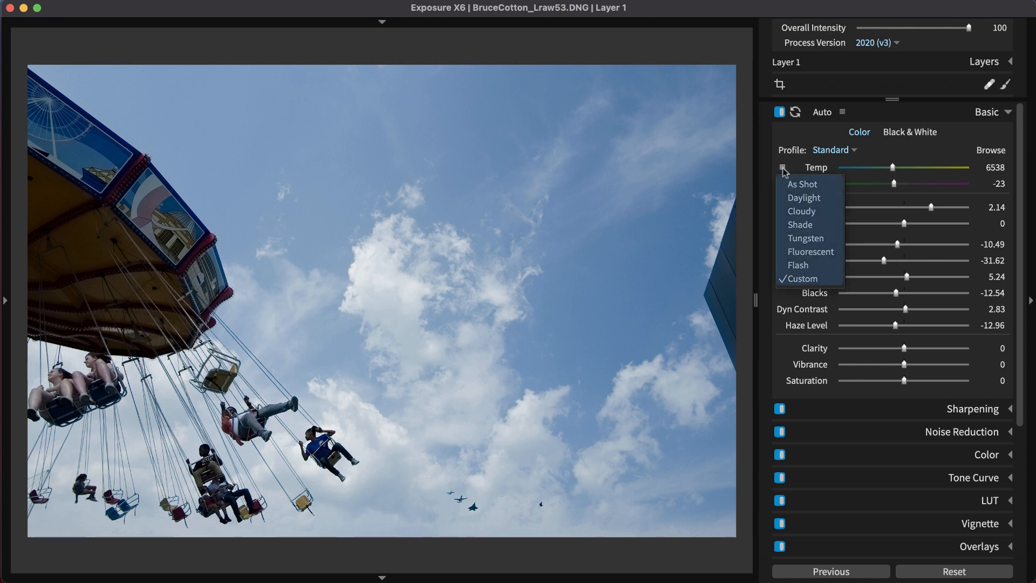
pyautogui.click(783, 169)
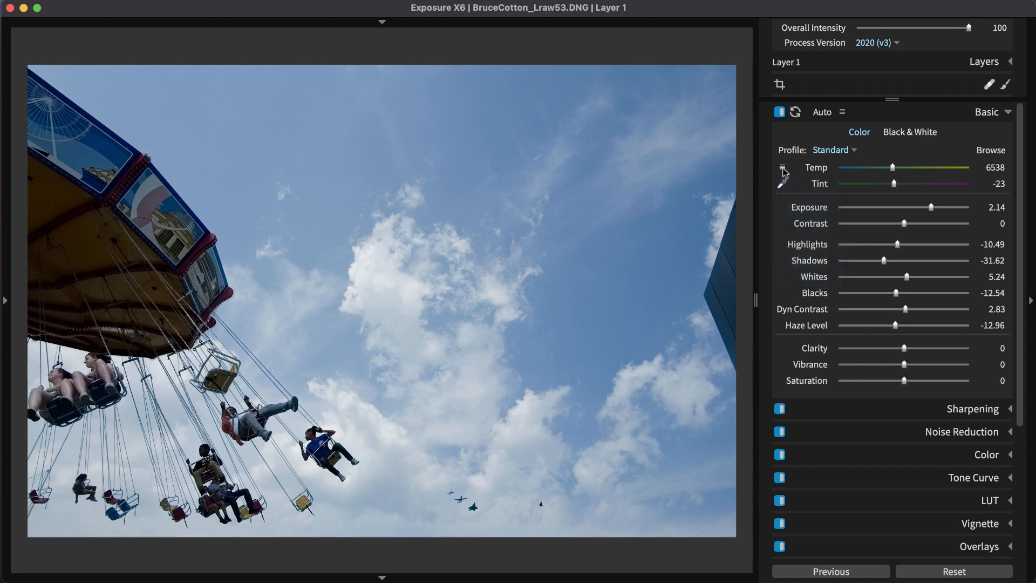
# Set the white balance by sampling a neutral target on the reclining swing rider, and compare the result with the original photo.
pyautogui.click(783, 184)
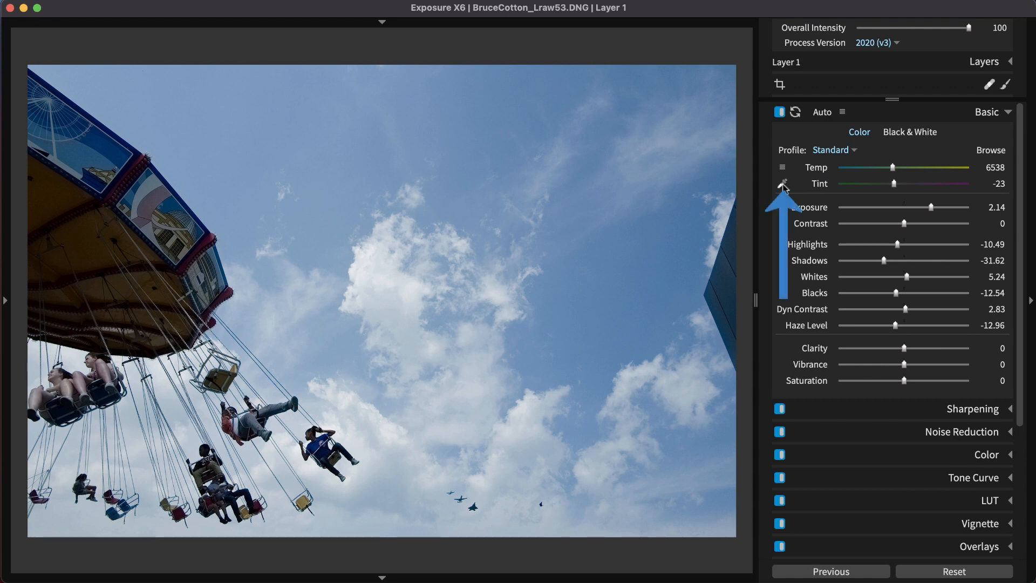
pyautogui.click(783, 185)
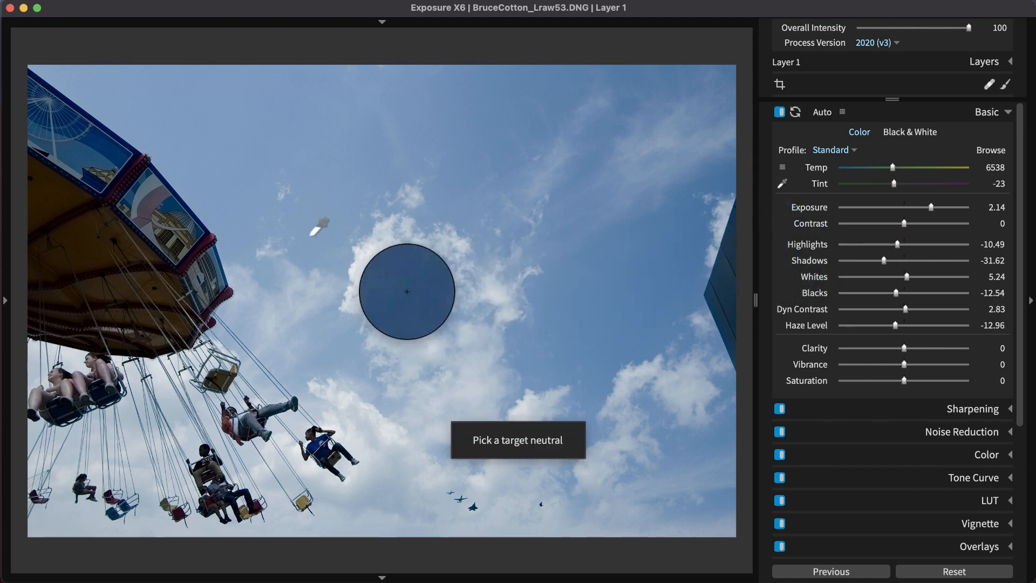
pyautogui.click(150, 227)
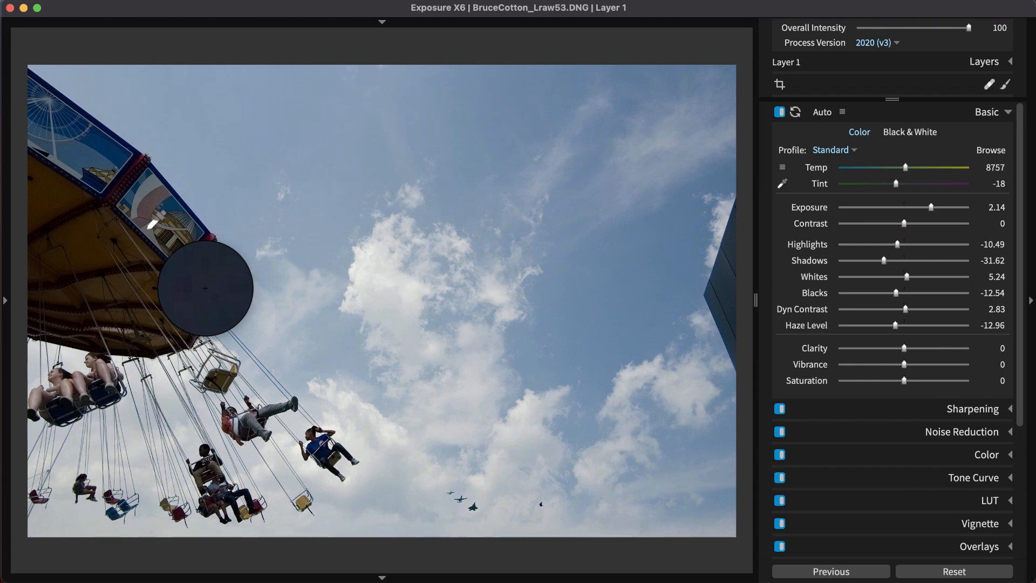
pyautogui.moveTo(148, 229); pyautogui.dragTo(236, 425)
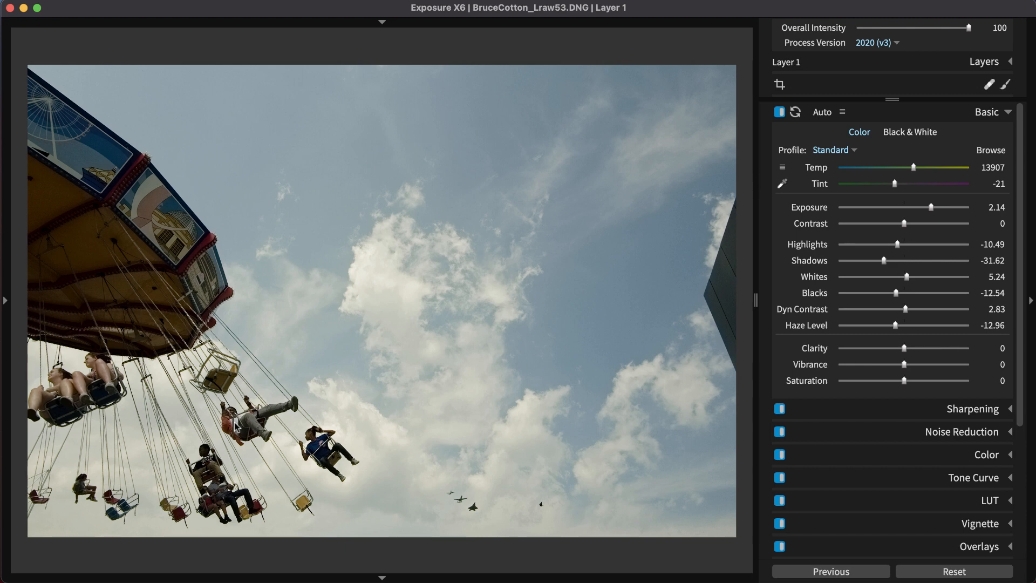
pyautogui.press('\\')
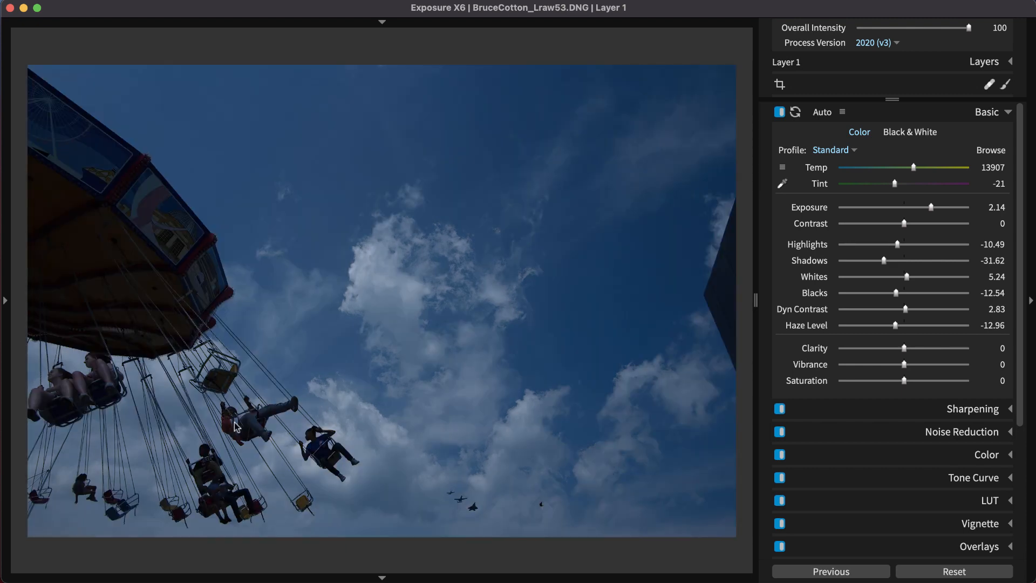
pyautogui.press('\\')
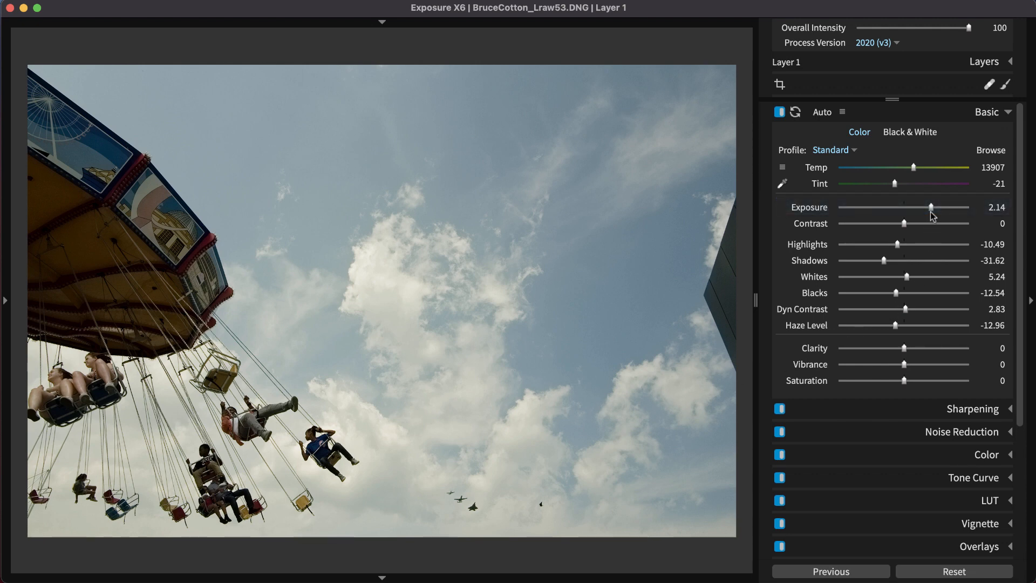
# Set Exposure to 2.78, Contrast to 12, Shadows to -52.38 and Blacks to -11.11.
pyautogui.moveTo(932, 207); pyautogui.dragTo(939, 207)
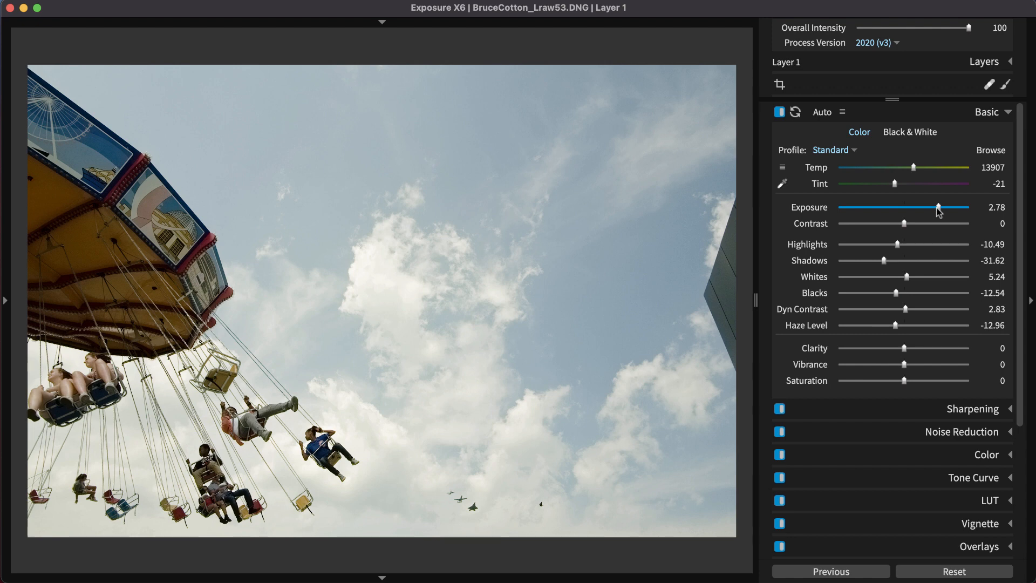
pyautogui.moveTo(906, 225); pyautogui.dragTo(913, 226)
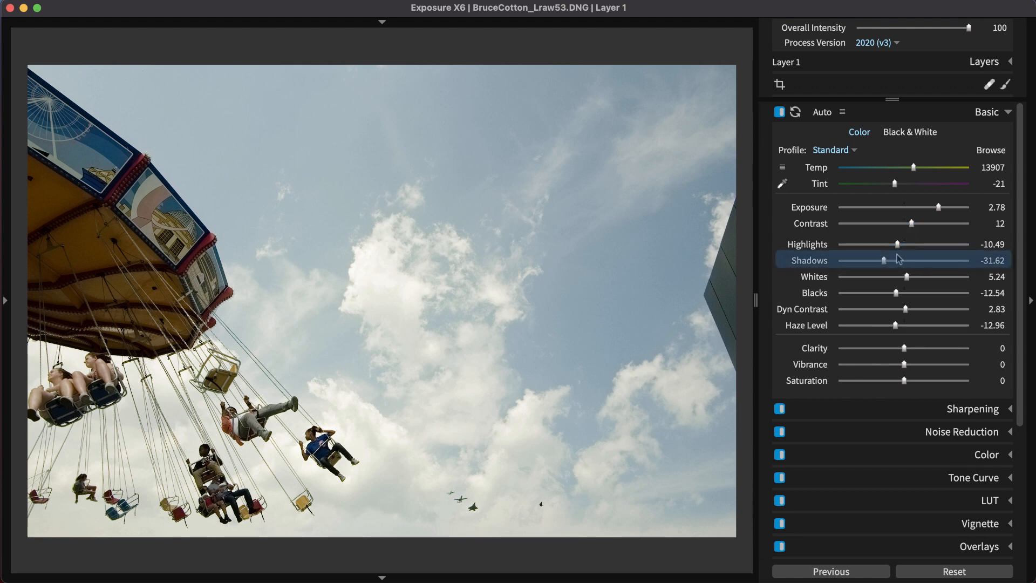
pyautogui.moveTo(886, 261); pyautogui.dragTo(898, 295)
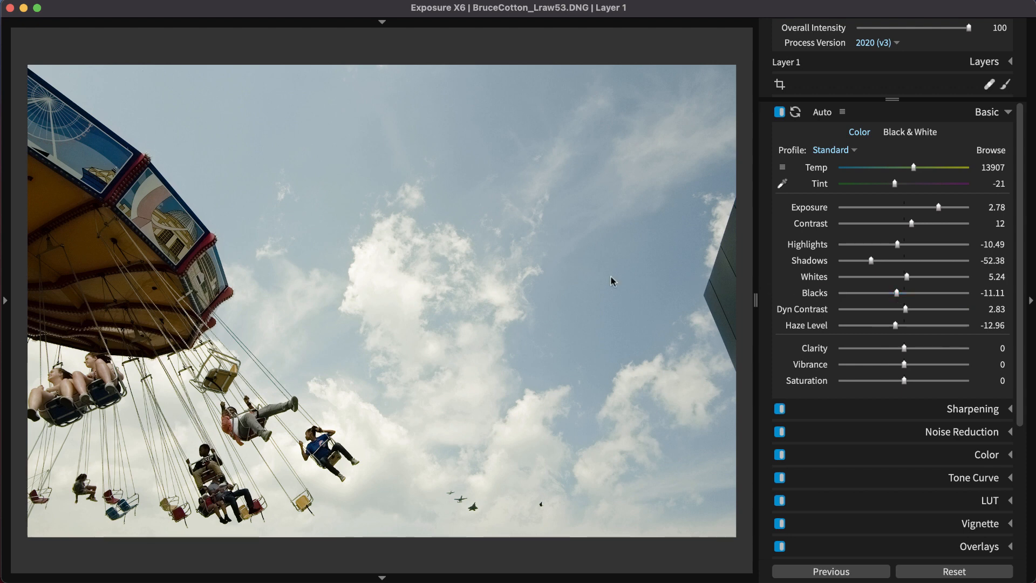
# Lower the Highlights to -14.02 directly on the histogram, and hide the histogram again.
pyautogui.click(19, 203)
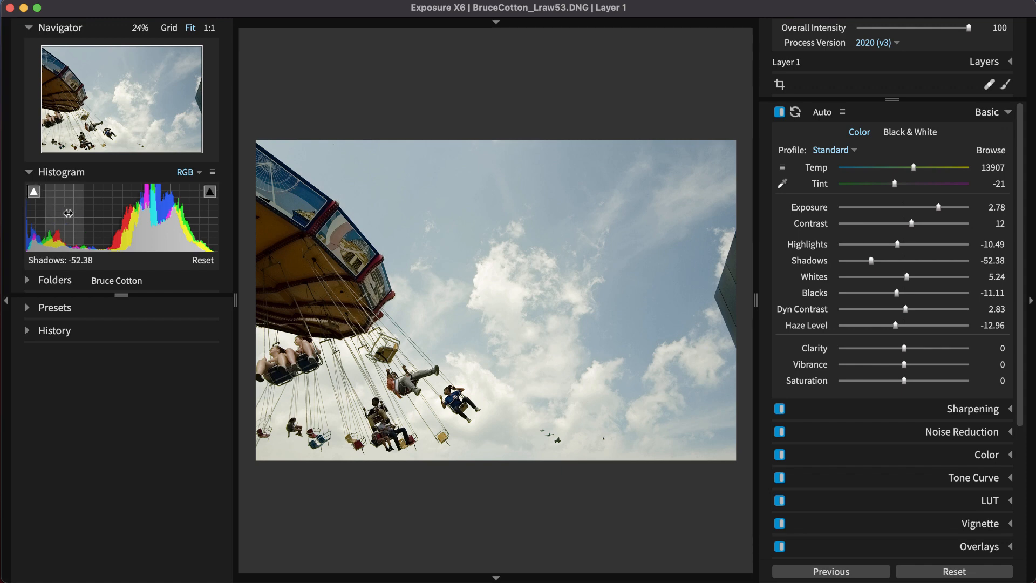
pyautogui.moveTo(177, 216)
pyautogui.mouseDown()
pyautogui.moveTo(199, 216)
pyautogui.moveTo(152, 216)
pyautogui.moveTo(171, 216)
pyautogui.mouseUp()
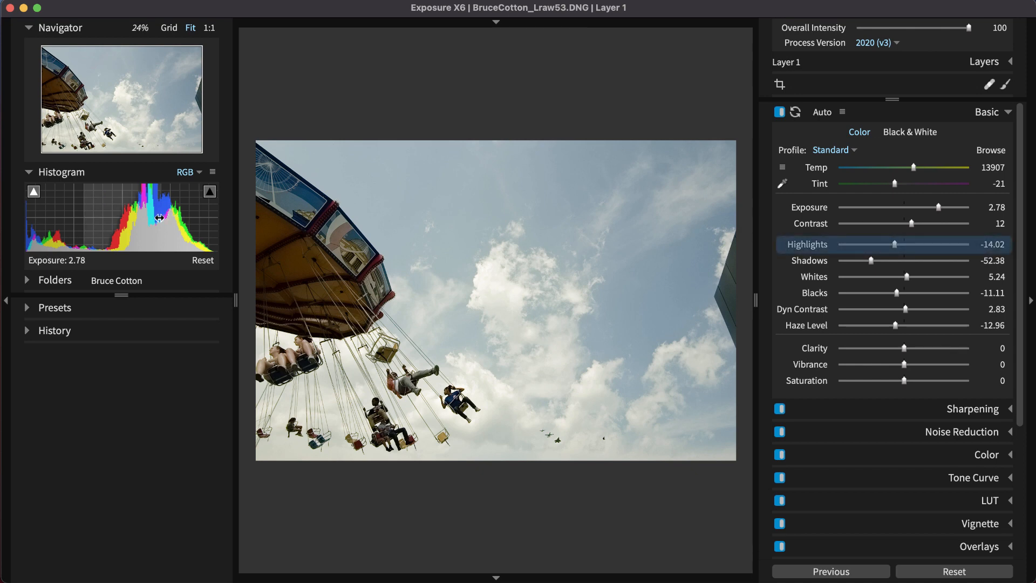
pyautogui.click(7, 218)
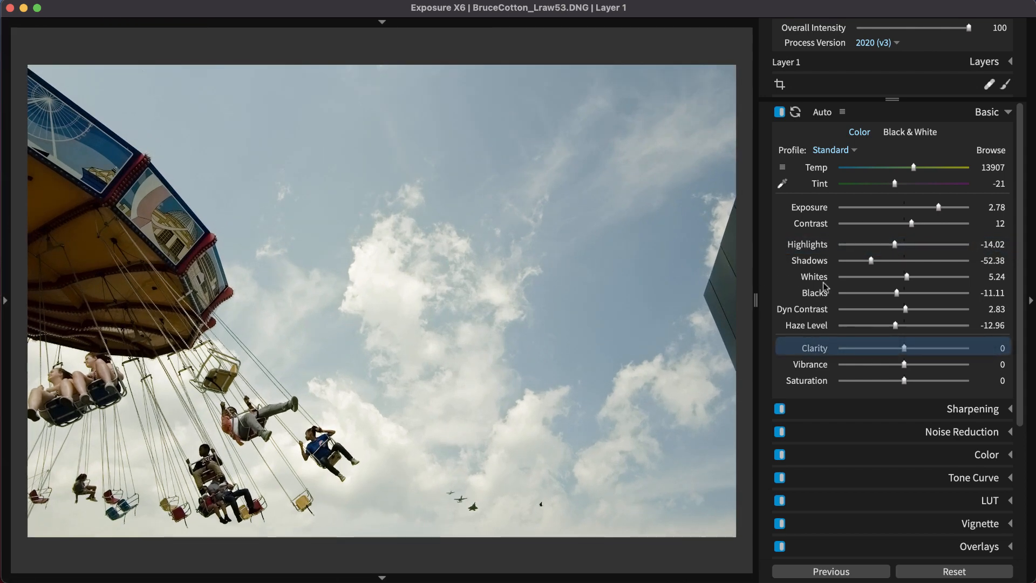
# Set Clarity to 13, Vibrance to 26 and Saturation to 7, and compare the edit with the original photo.
pyautogui.moveTo(905, 348); pyautogui.dragTo(938, 371)
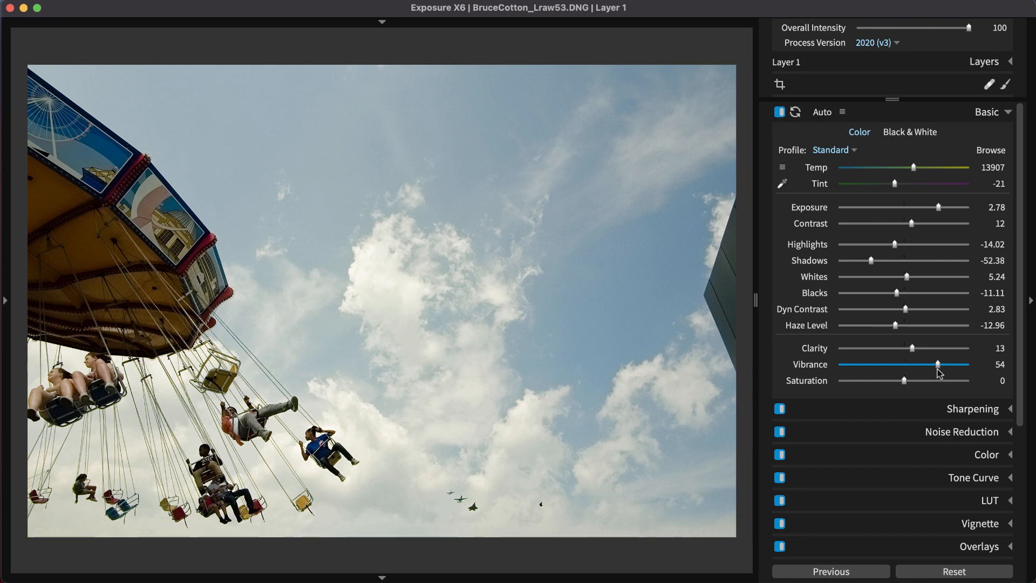
pyautogui.moveTo(939, 372); pyautogui.dragTo(916, 383)
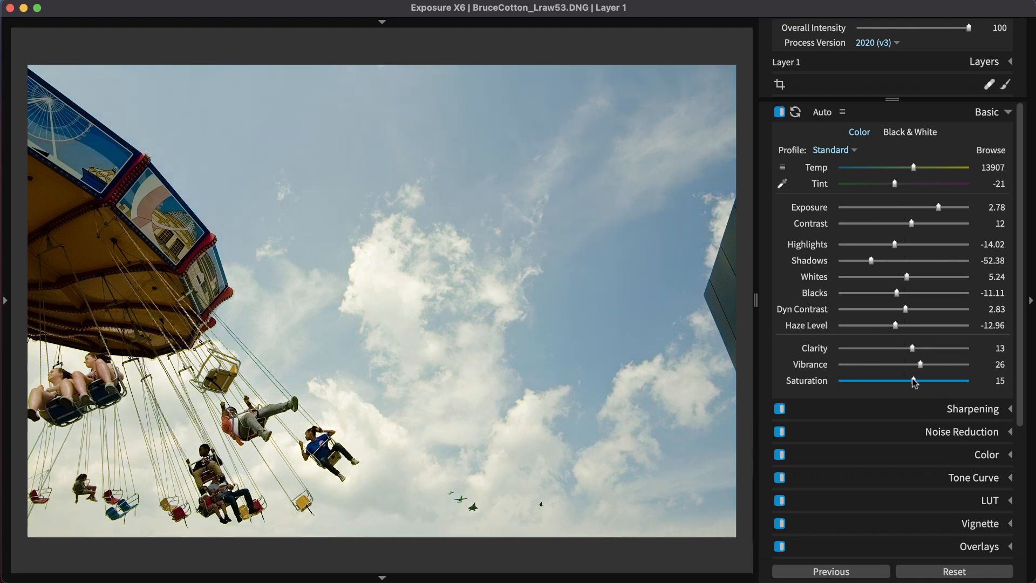
pyautogui.moveTo(915, 382); pyautogui.dragTo(910, 381)
pyautogui.press('\\')
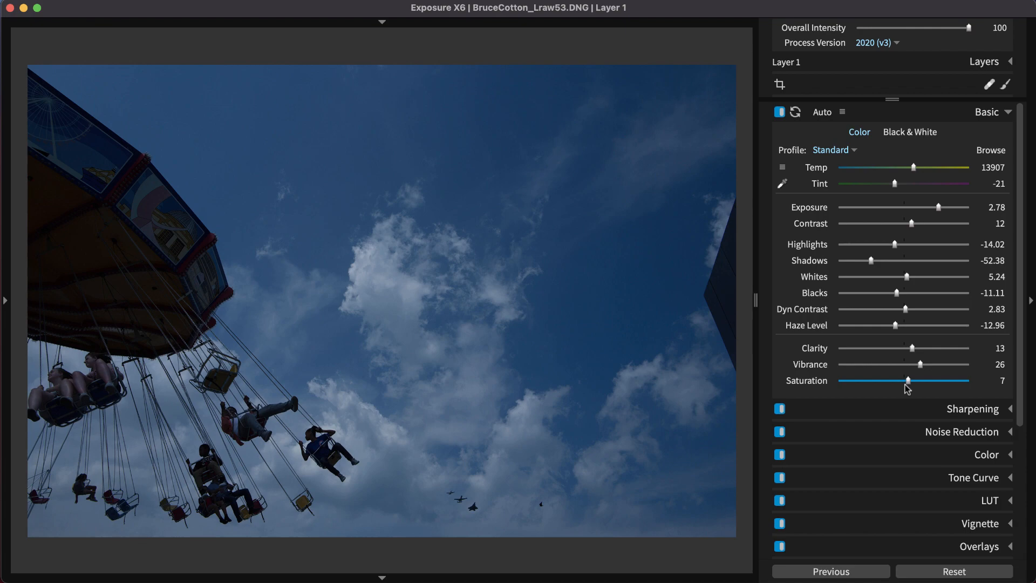
pyautogui.press('\\')
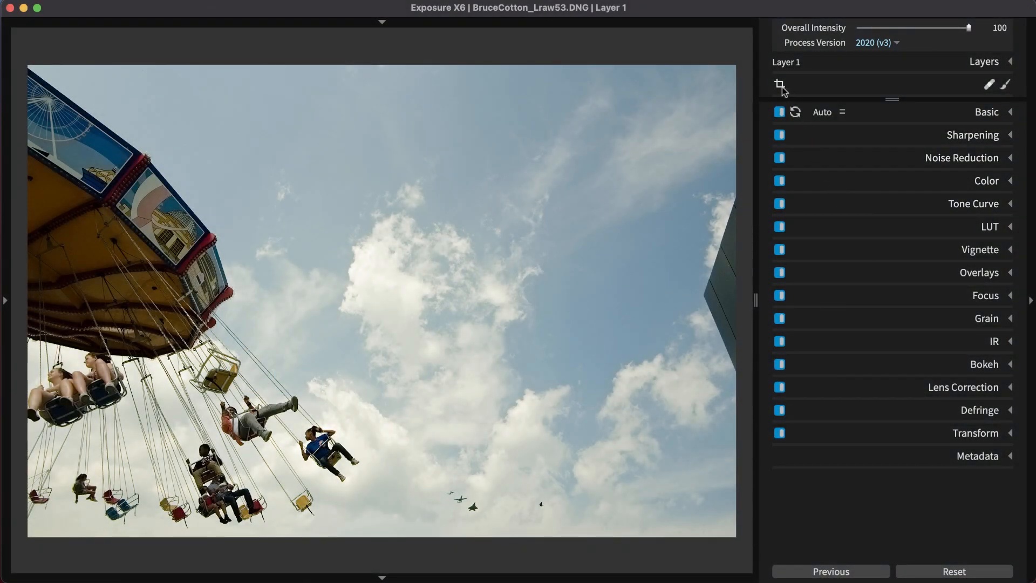
# Activate the Crop tool on the photo.
pyautogui.click(780, 85)
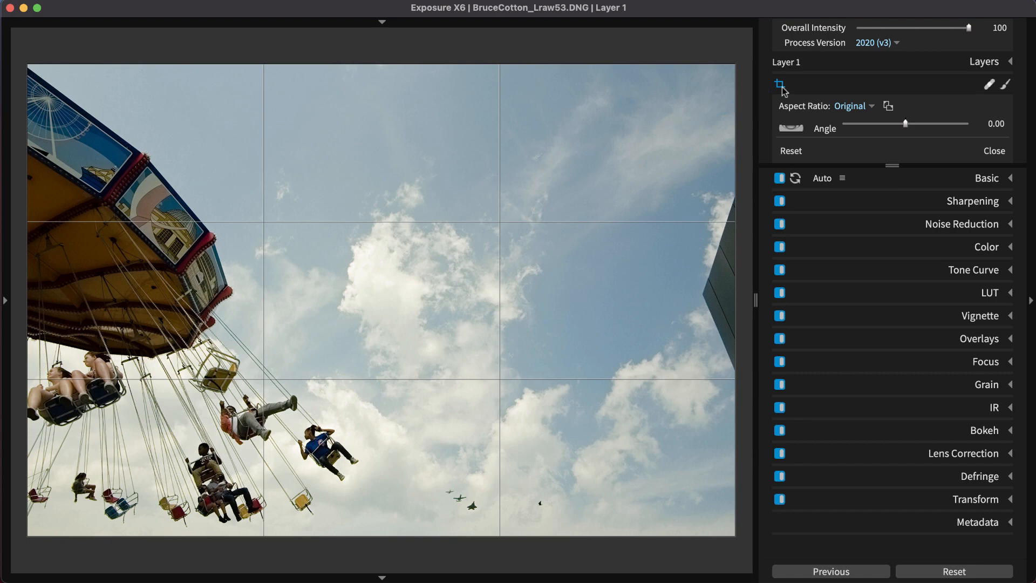
pyautogui.moveTo(911, 123); pyautogui.dragTo(901, 123)
pyautogui.doubleClick(904, 123)
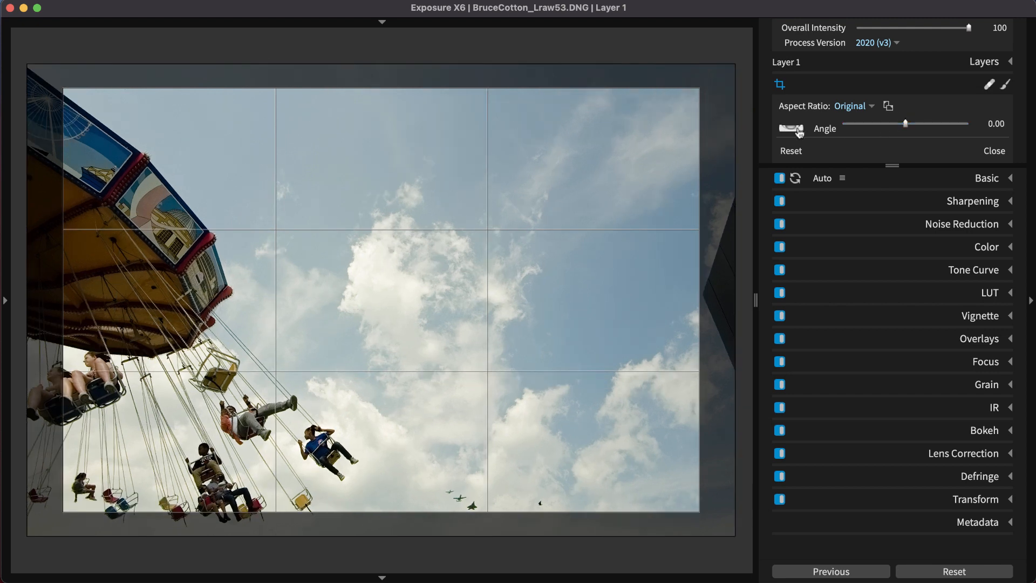
pyautogui.moveTo(799, 133); pyautogui.dragTo(648, 193)
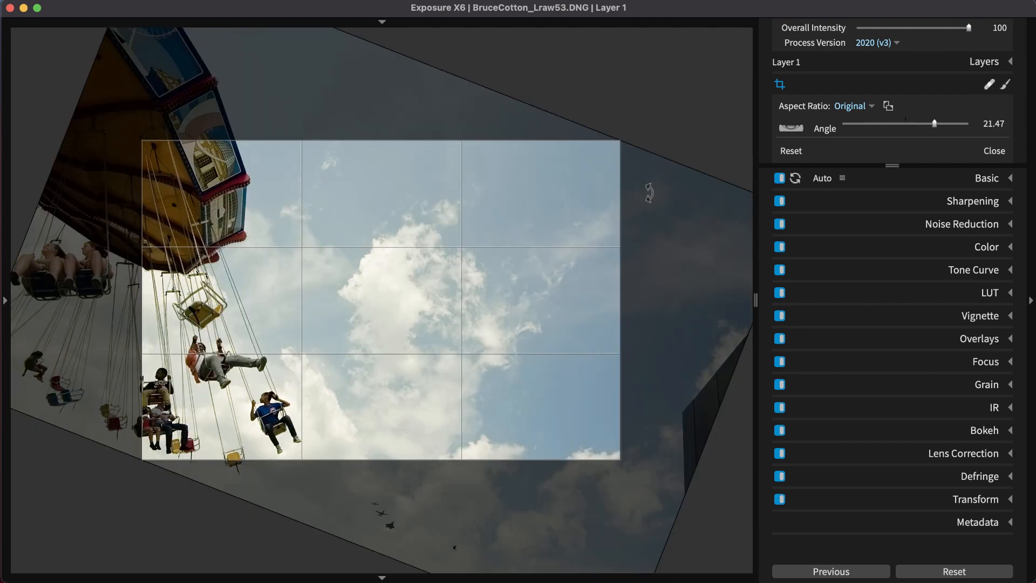
pyautogui.click(791, 151)
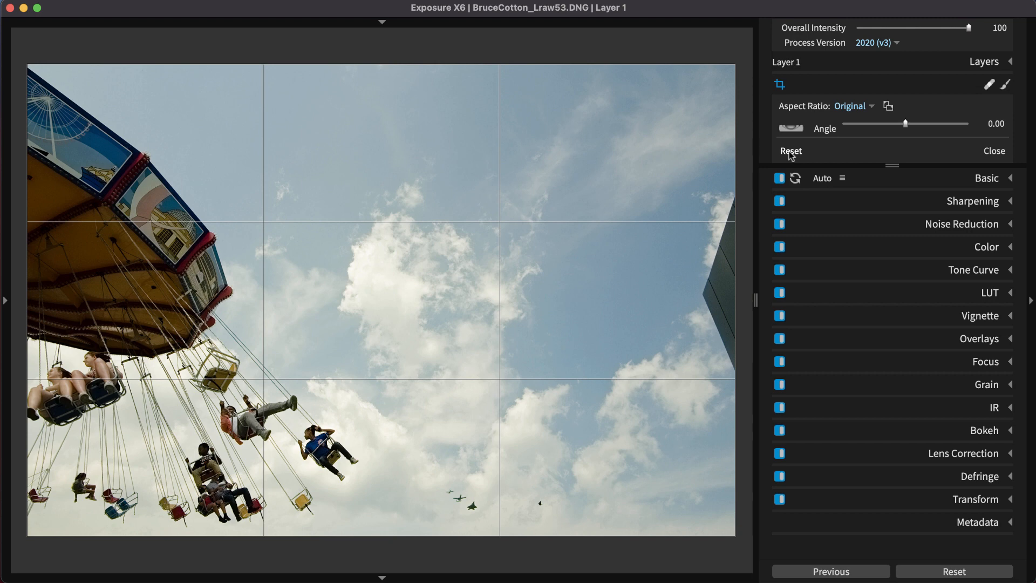
# Crop the narrow strip with the dark building off the photo's right edge using the Free aspect ratio.
pyautogui.click(861, 107)
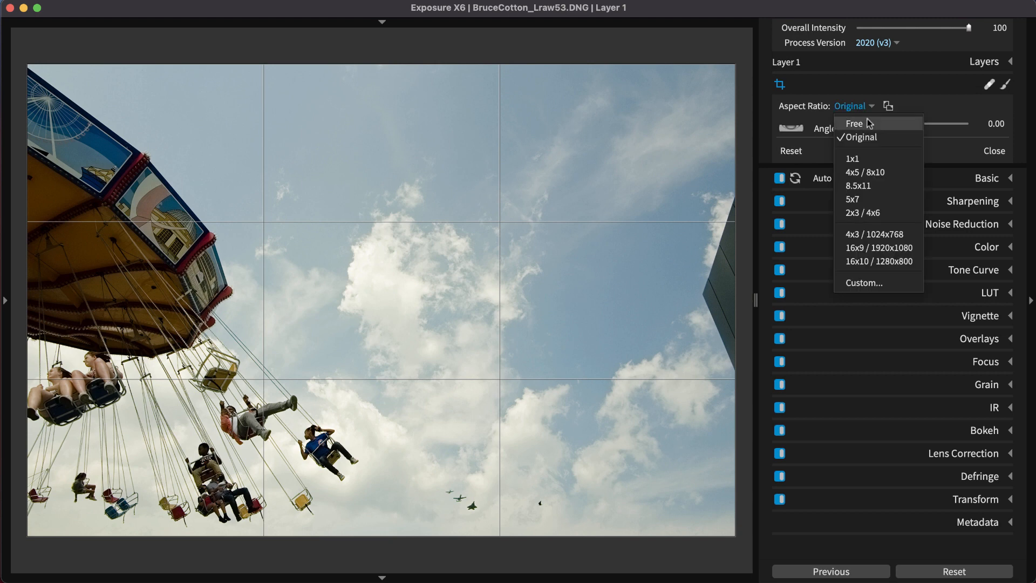
pyautogui.click(867, 123)
pyautogui.moveTo(736, 286); pyautogui.dragTo(721, 286)
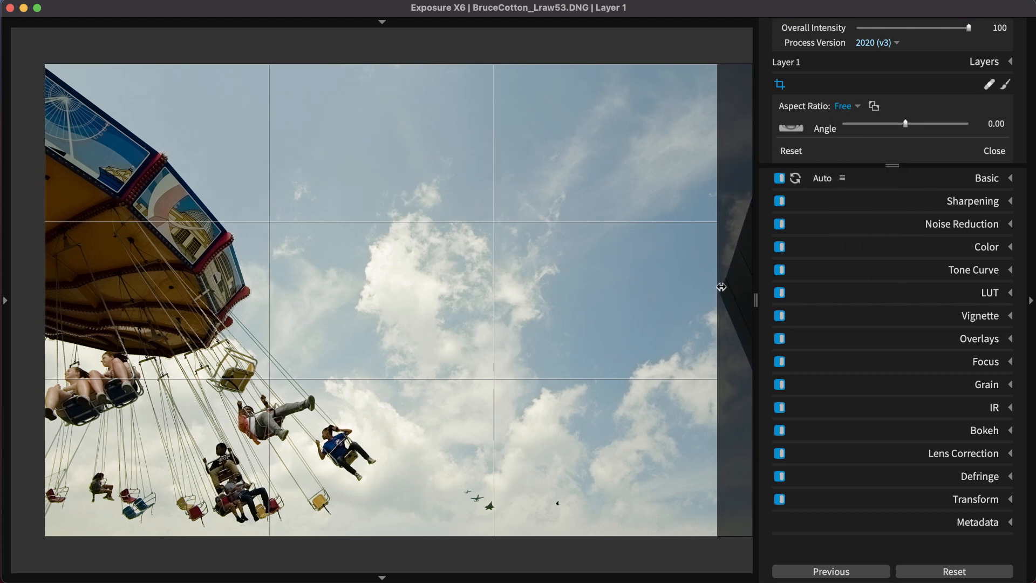
pyautogui.click(992, 151)
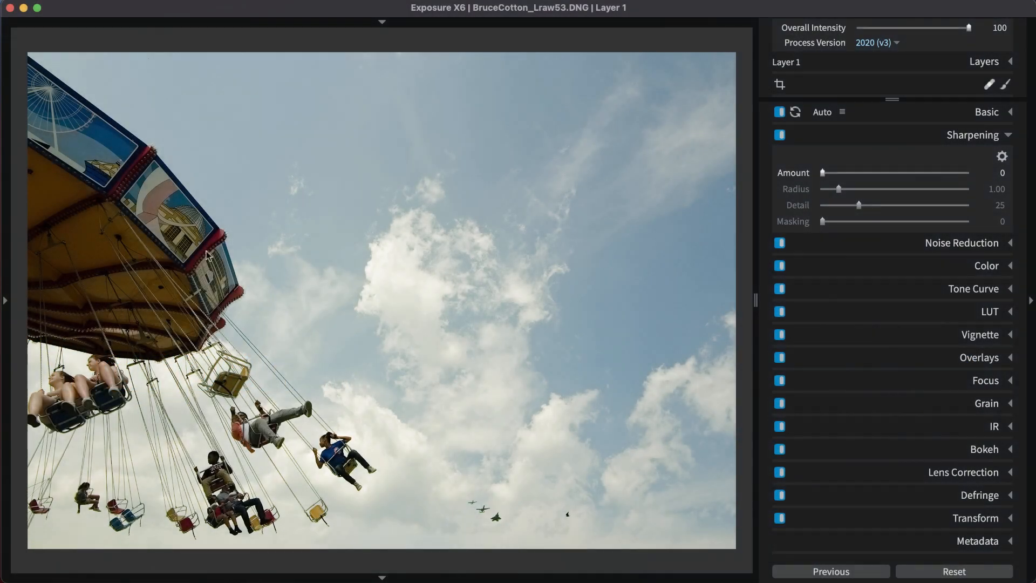
# View the swing riders at 1:1 and set the sharpening Amount to 106, Radius to 3.54 and Detail to 40.
pyautogui.click(8, 205)
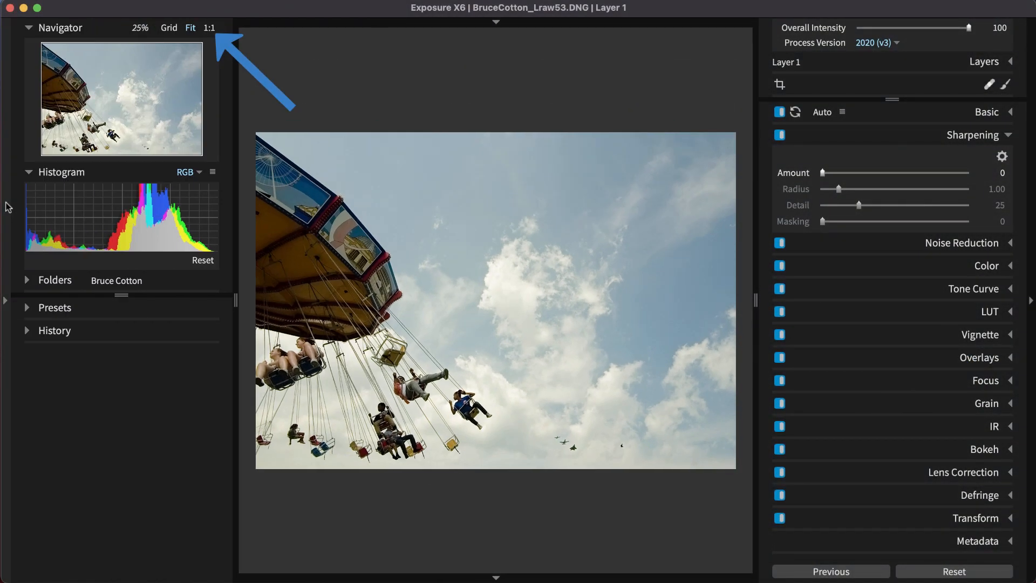
pyautogui.click(209, 28)
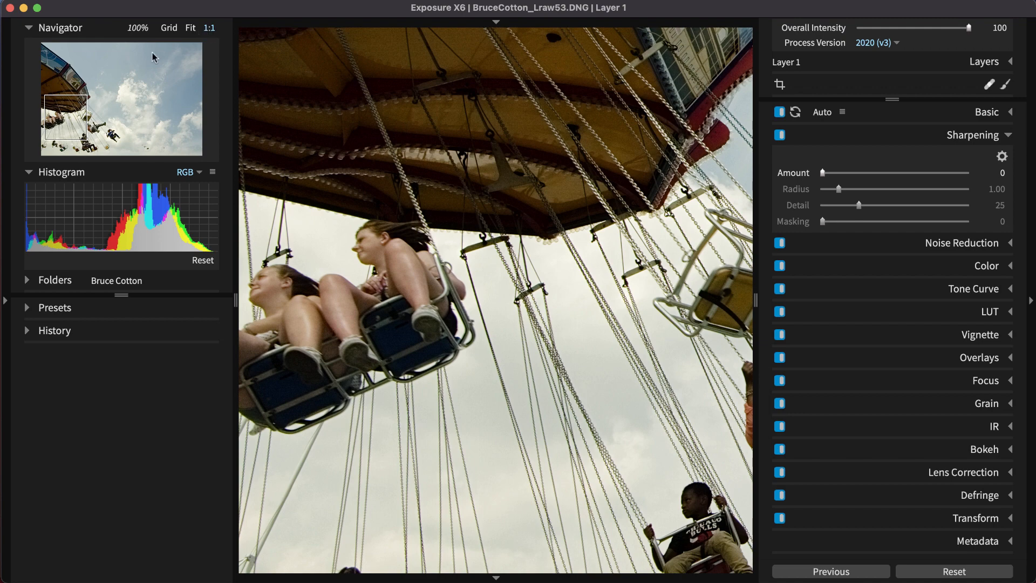
pyautogui.click(80, 115)
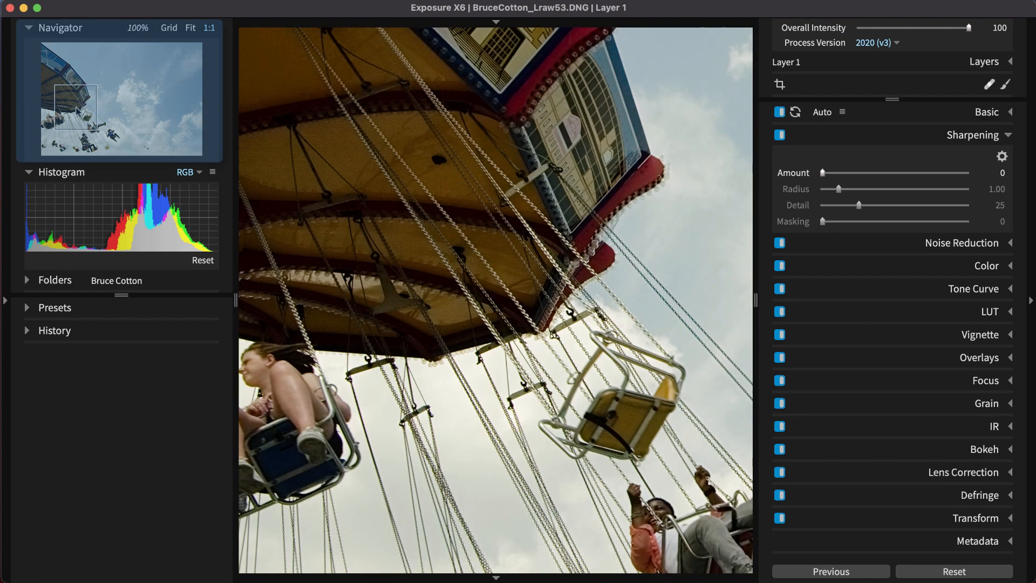
pyautogui.moveTo(80, 114); pyautogui.dragTo(96, 135)
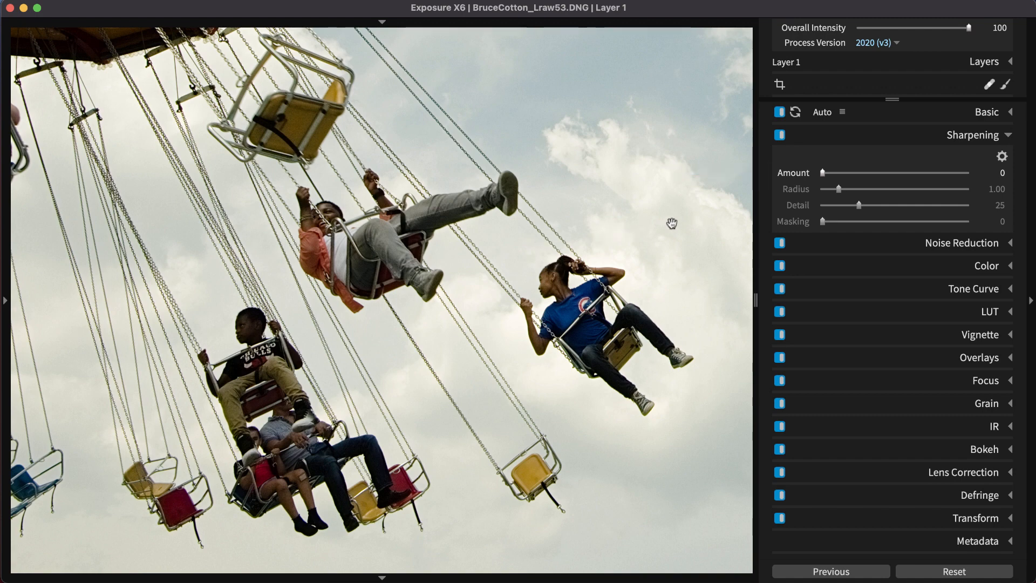
pyautogui.moveTo(824, 171); pyautogui.dragTo(925, 176)
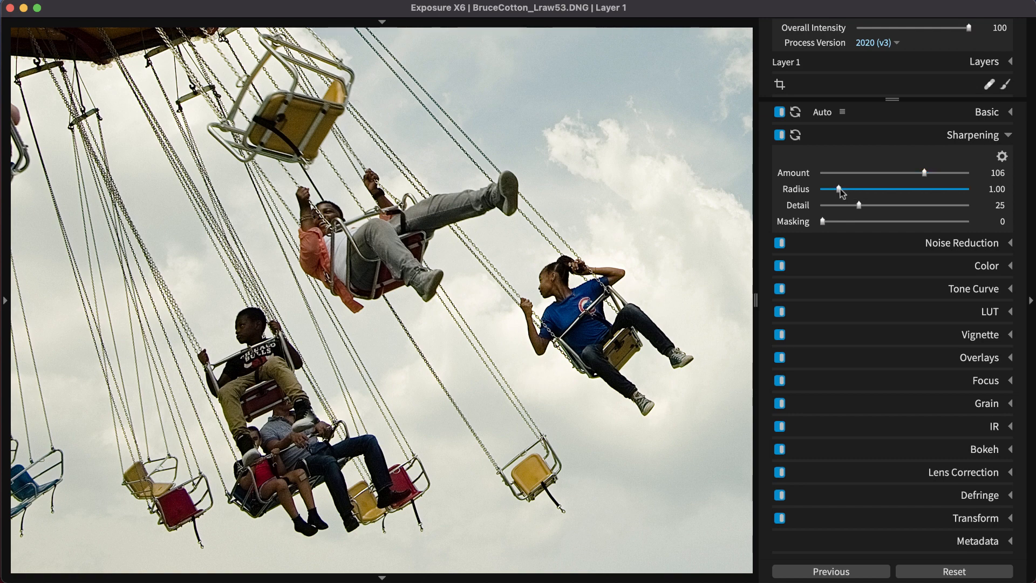
pyautogui.moveTo(840, 189); pyautogui.dragTo(878, 206)
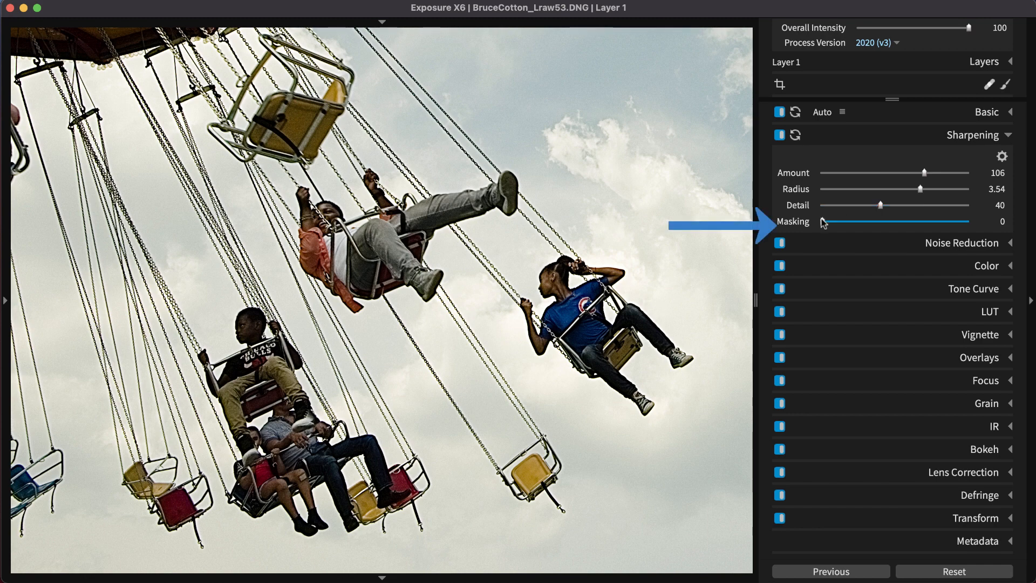
# Set the sharpening Masking to 13, lower the Amount to 64, and compare the whole edited photo with the original.
pyautogui.moveTo(822, 223); pyautogui.dragTo(840, 228)
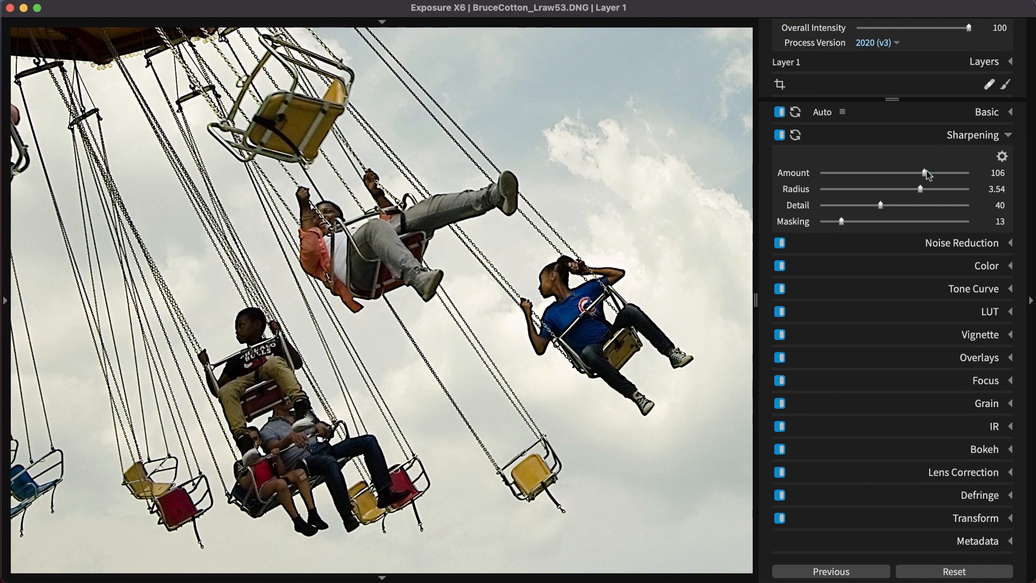
pyautogui.moveTo(927, 172); pyautogui.dragTo(885, 171)
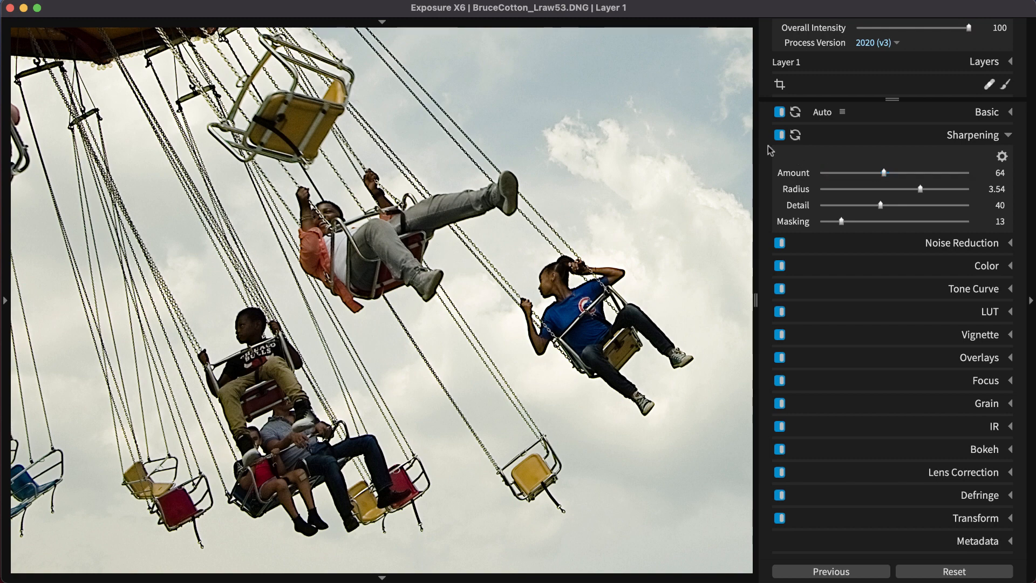
pyautogui.click(739, 169)
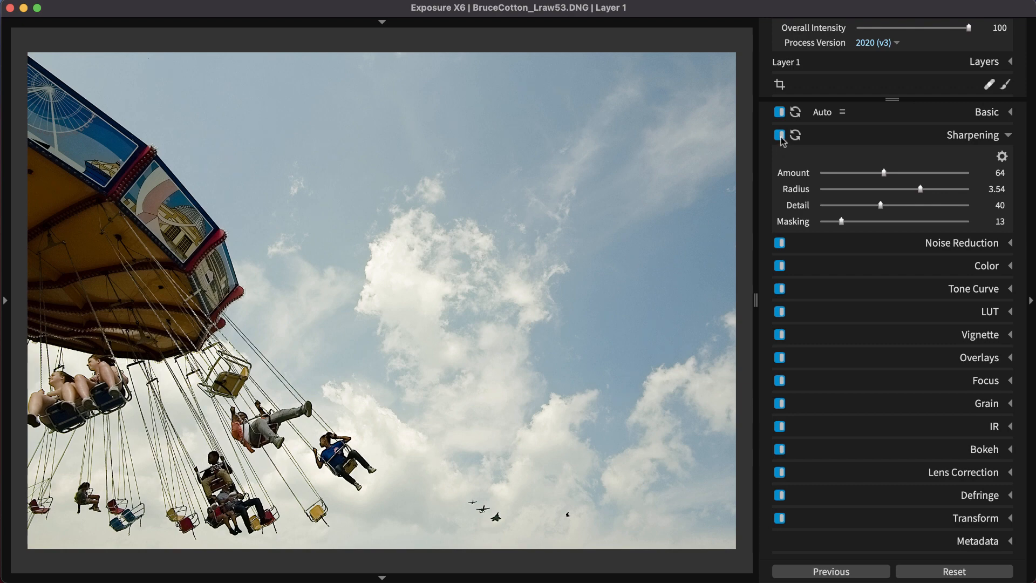
pyautogui.press('\\')
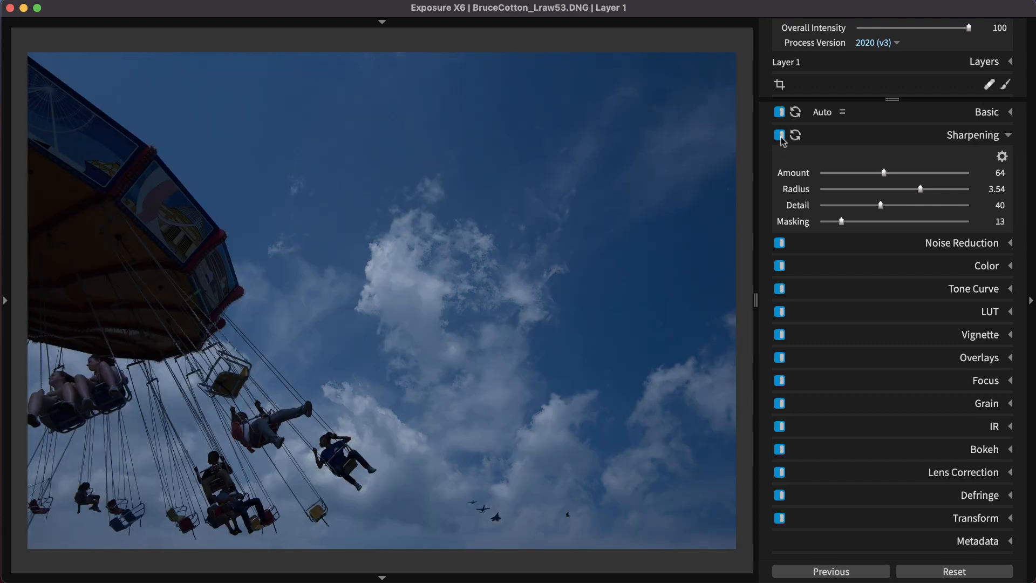
pyautogui.press('\\')
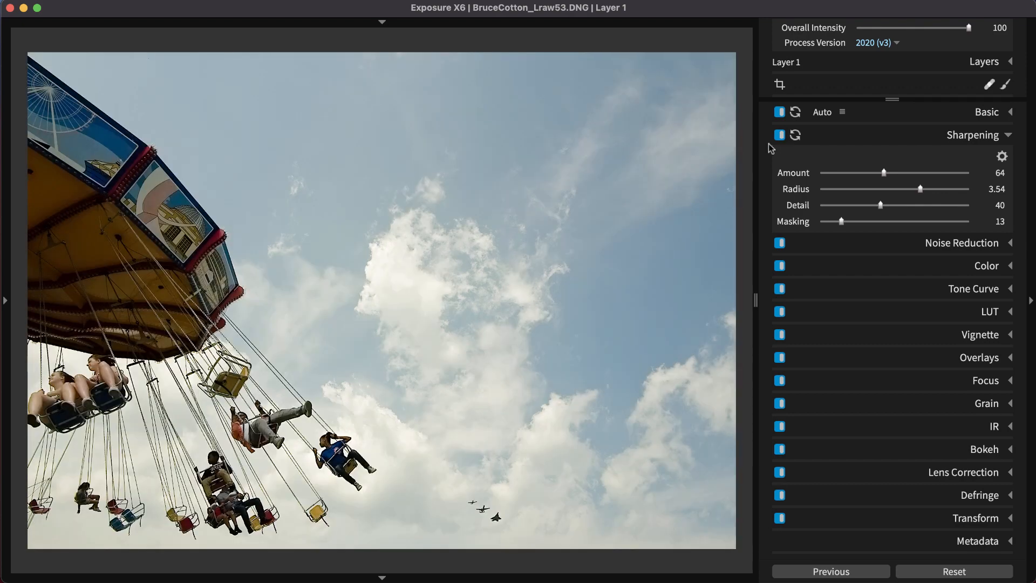
# Collapse the Sharpening settings and show the photo's layer list.
pyautogui.click(894, 142)
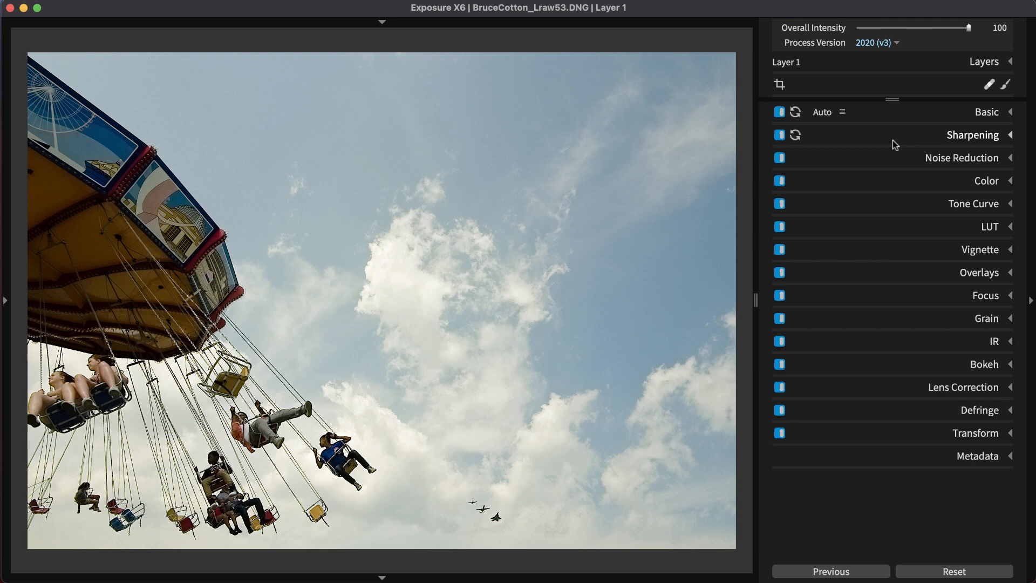
pyautogui.click(978, 63)
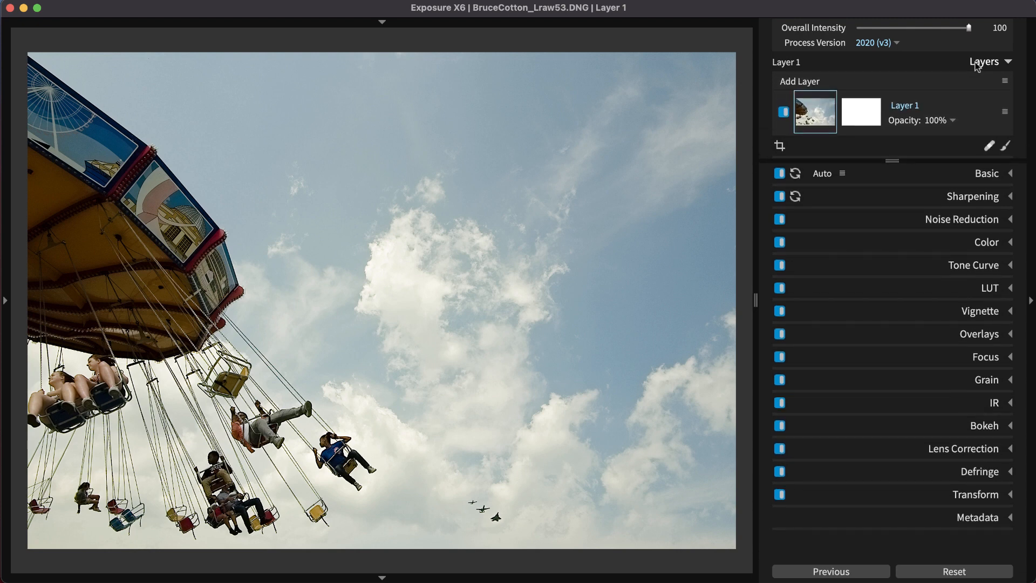